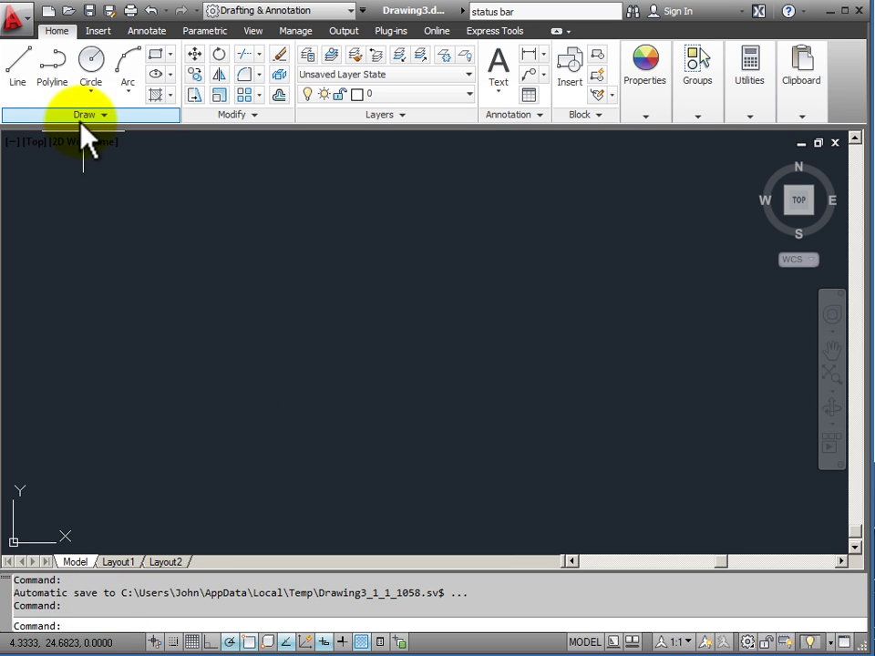
# Draw a horizontal line with a vertical line down from its right end, then end the Line command
pyautogui.click(22, 64)
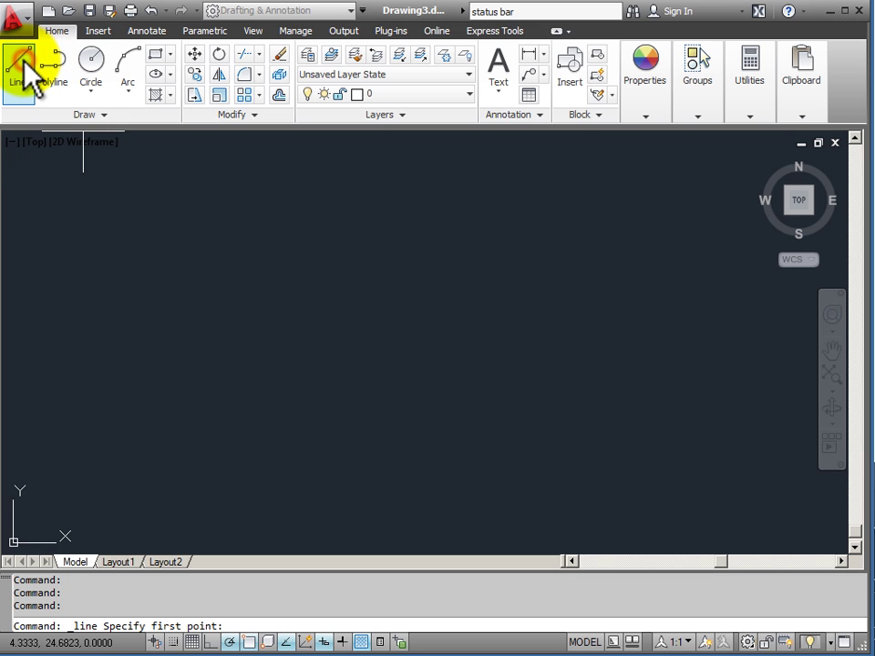
pyautogui.click(191, 234)
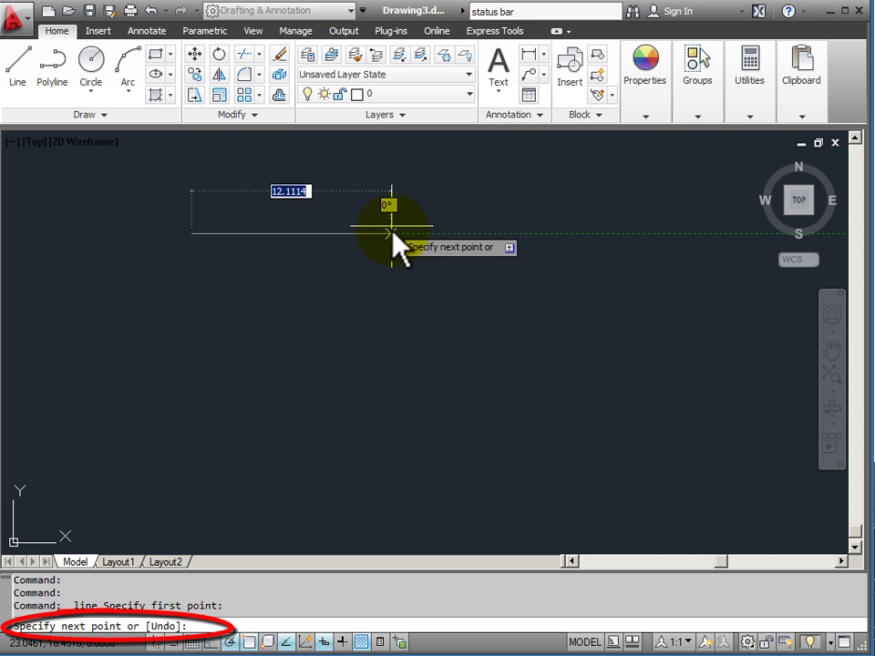
pyautogui.click(519, 234)
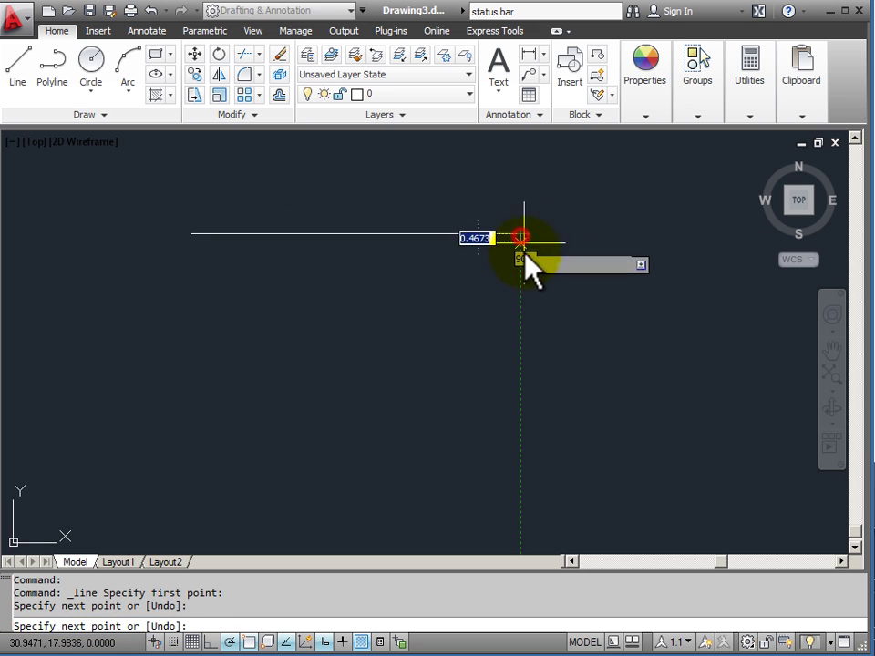
pyautogui.click(519, 463)
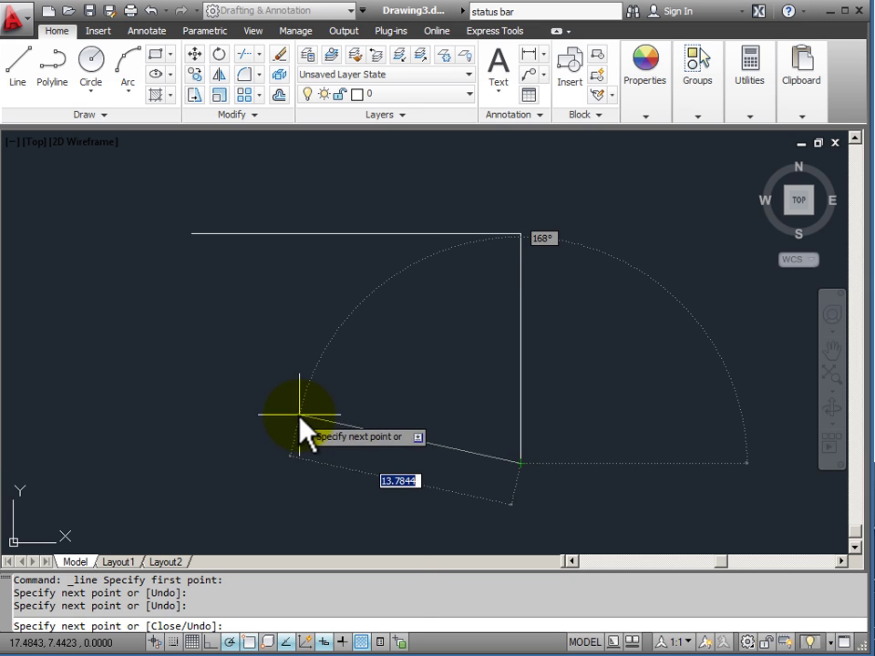
pyautogui.rightClick(299, 415)
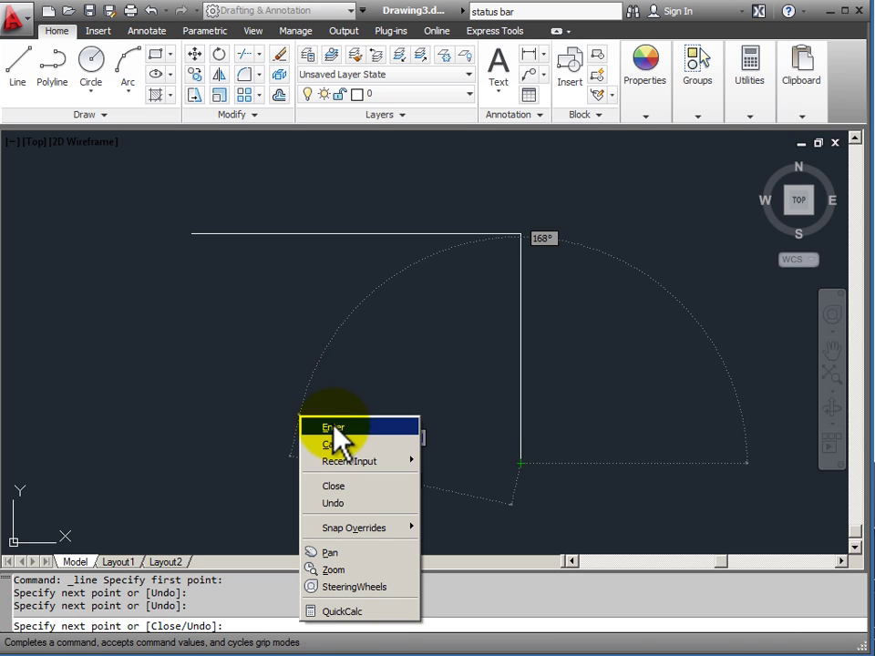
pyautogui.click(333, 428)
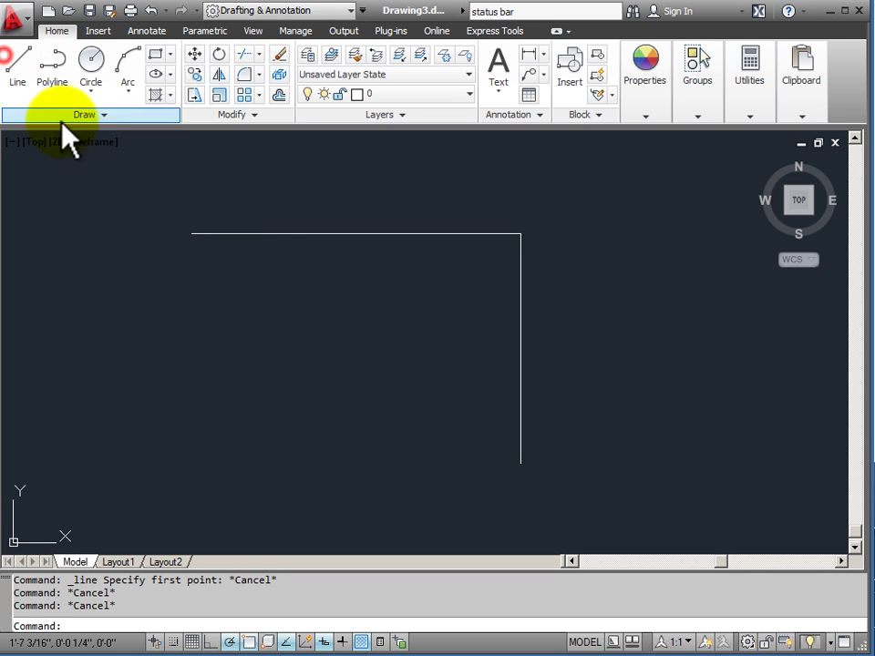
# Start the Line command, then cancel it with Esc, pressing Esc again at the empty prompt
pyautogui.click(18, 66)
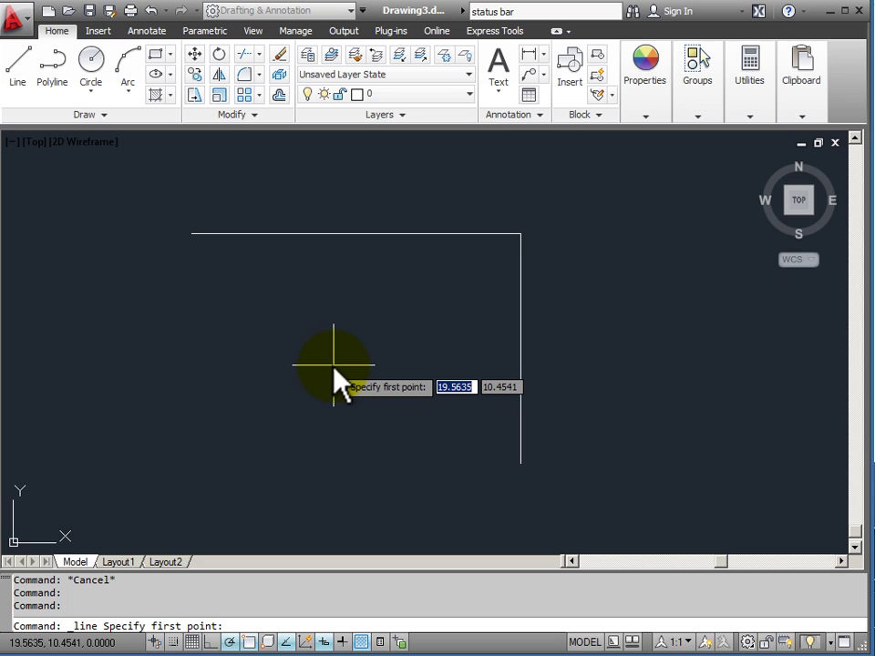
pyautogui.press('Escape')
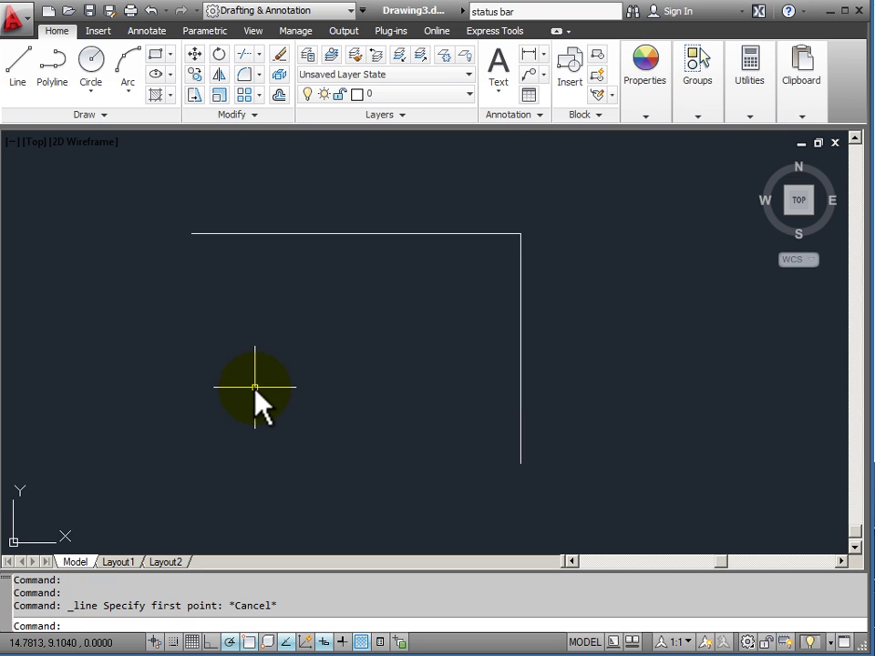
pyautogui.press('Escape')
pyautogui.press('Escape')
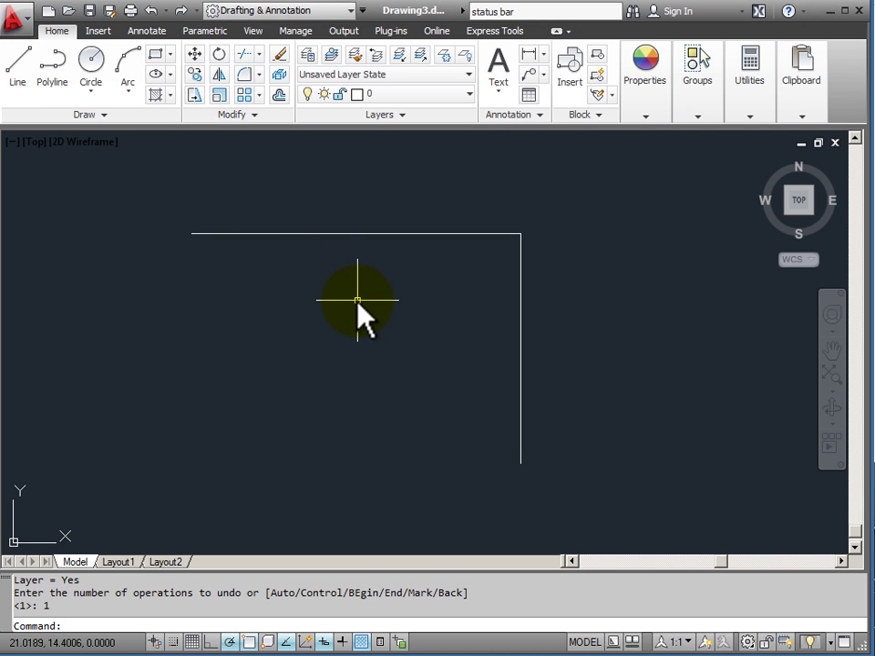
# Start a second line and undo its misplaced horizontal segment
pyautogui.click(22, 73)
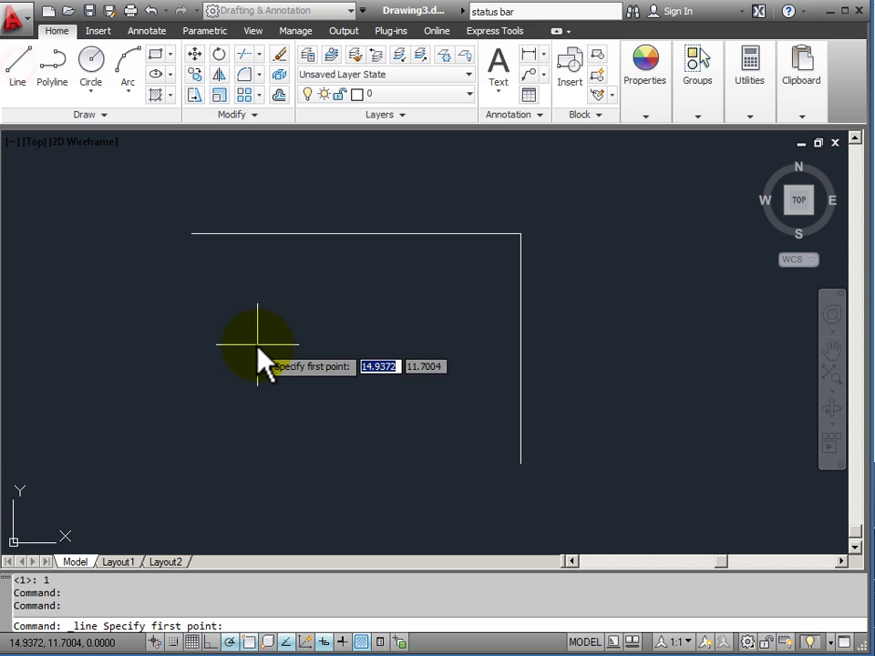
pyautogui.click(111, 303)
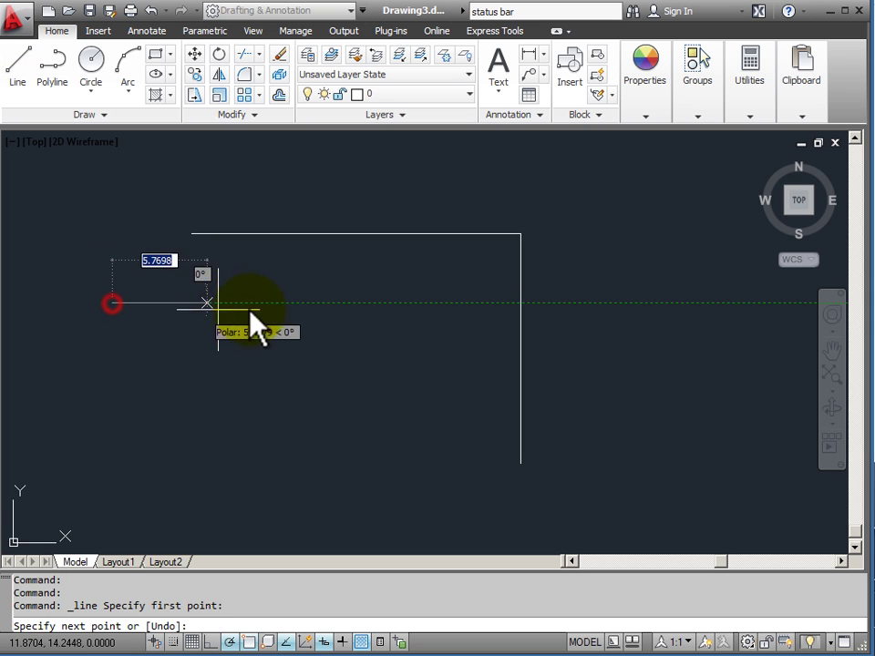
pyautogui.click(339, 303)
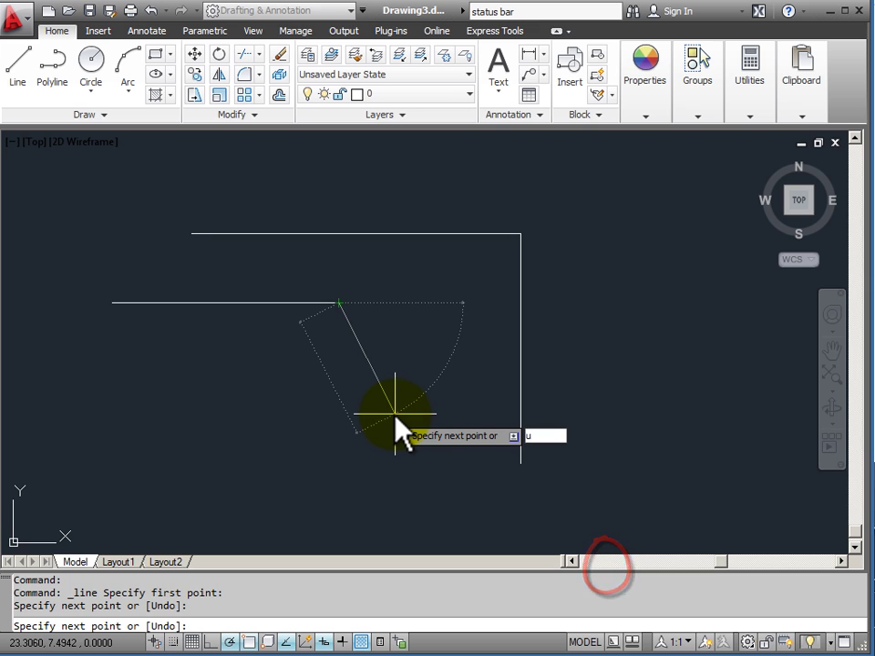
pyautogui.press('Return')
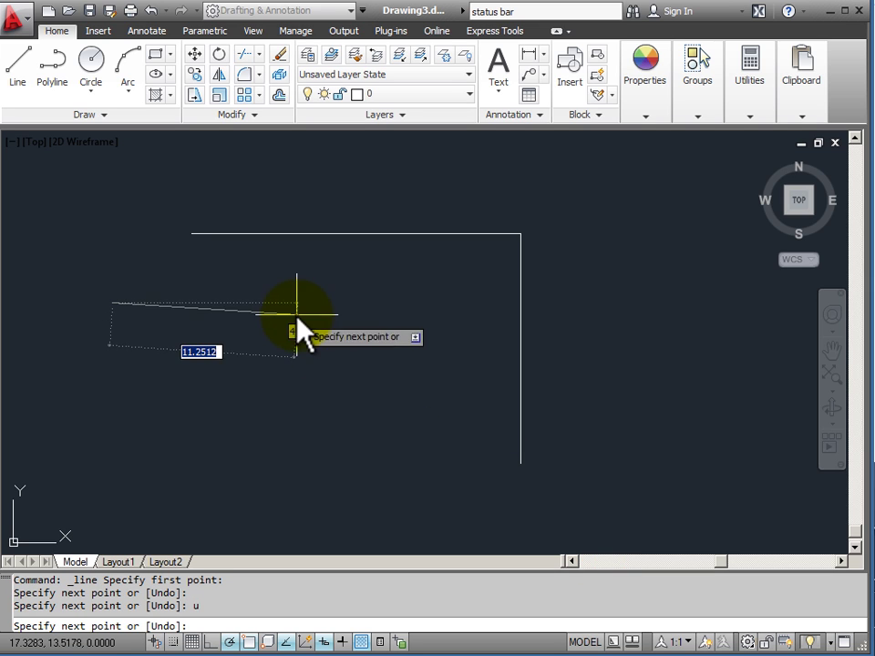
# Redraw the smaller L's horizontal and vertical segments, then cancel the Line command
pyautogui.click(360, 303)
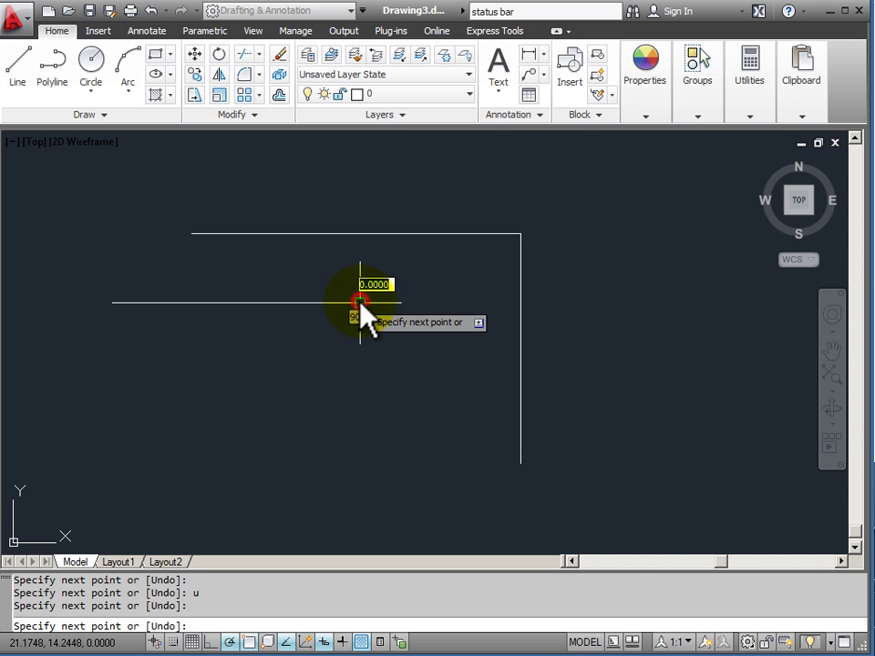
pyautogui.click(360, 417)
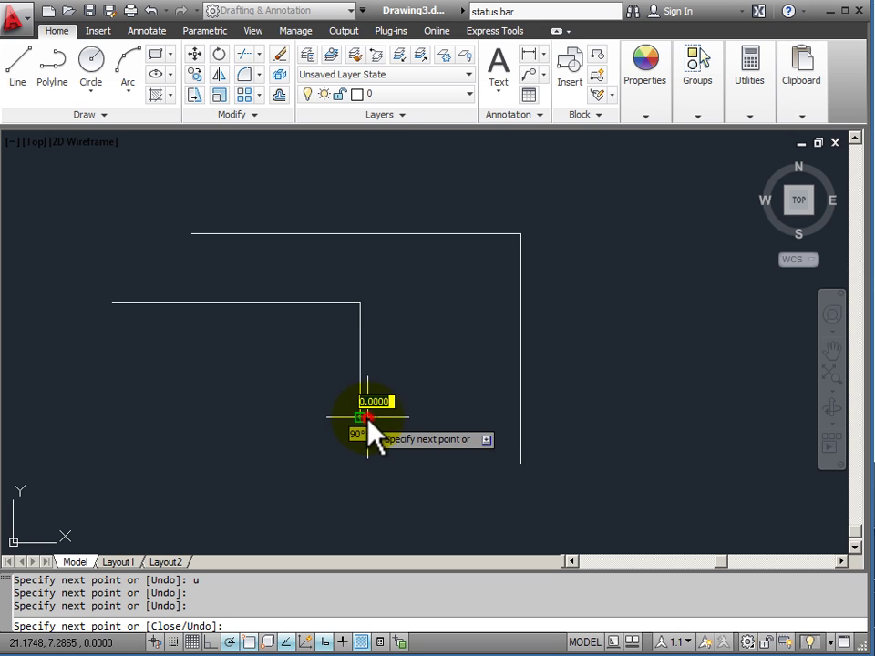
pyautogui.rightClick(472, 420)
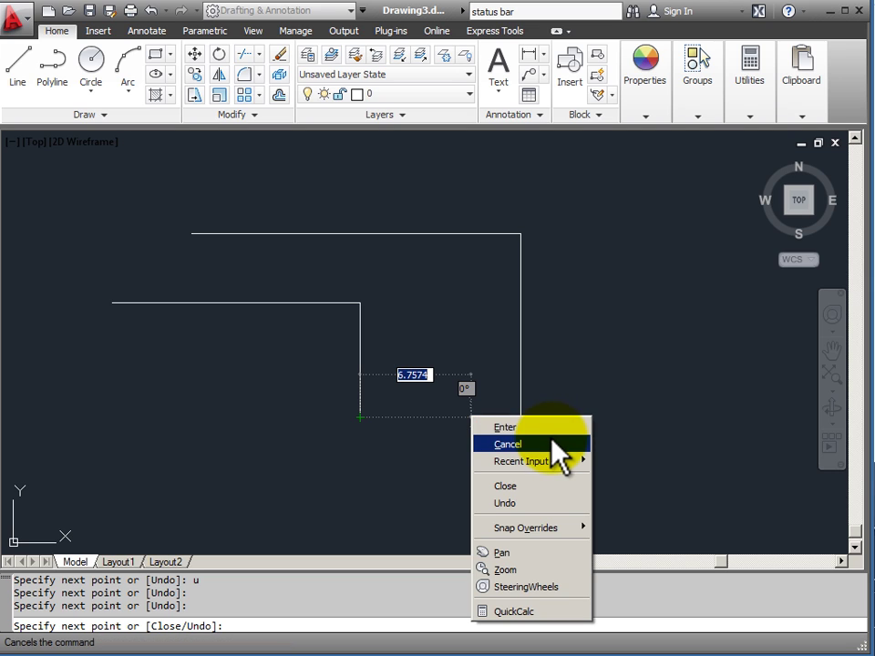
pyautogui.moveTo(549, 461)
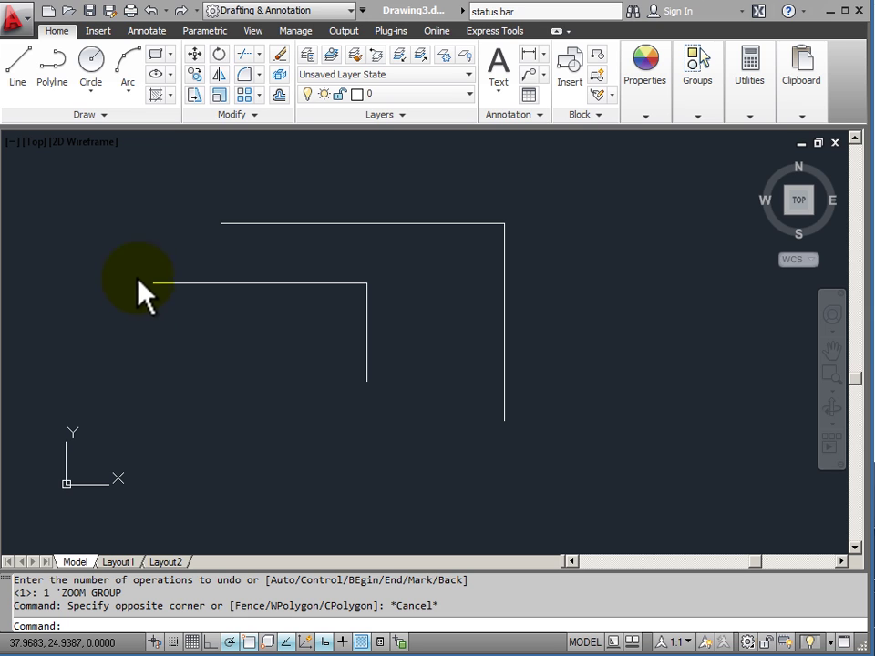
# Draw two side-by-side circles of radius 2, the second accepting the default radius
pyautogui.click(95, 58)
pyautogui.click(142, 368)
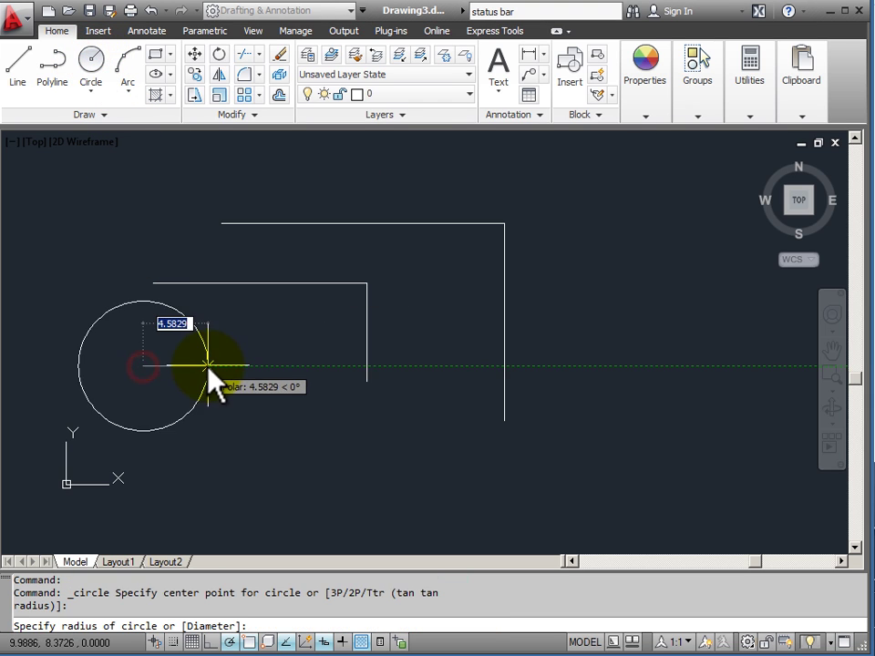
pyautogui.write('2')
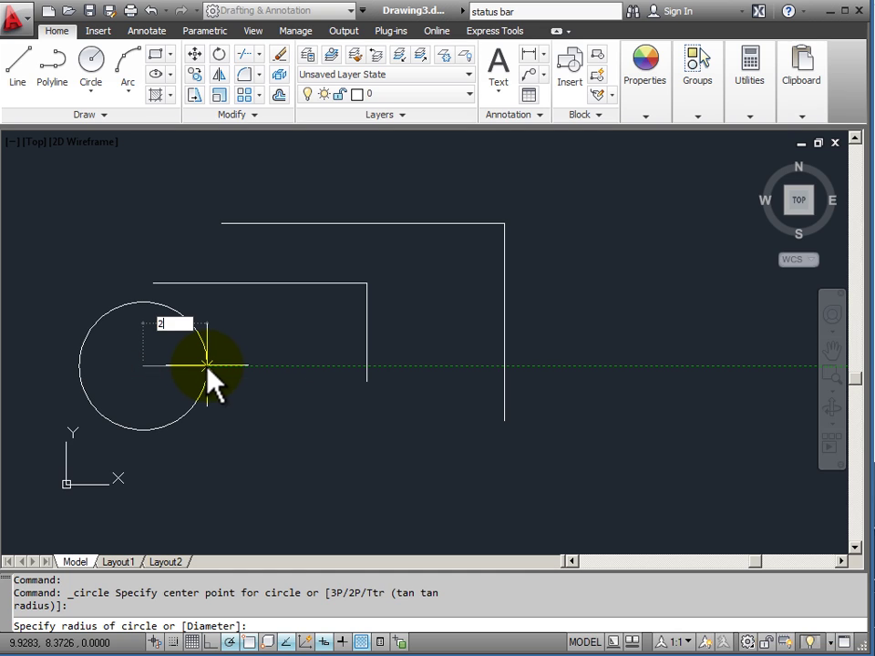
pyautogui.press('Return')
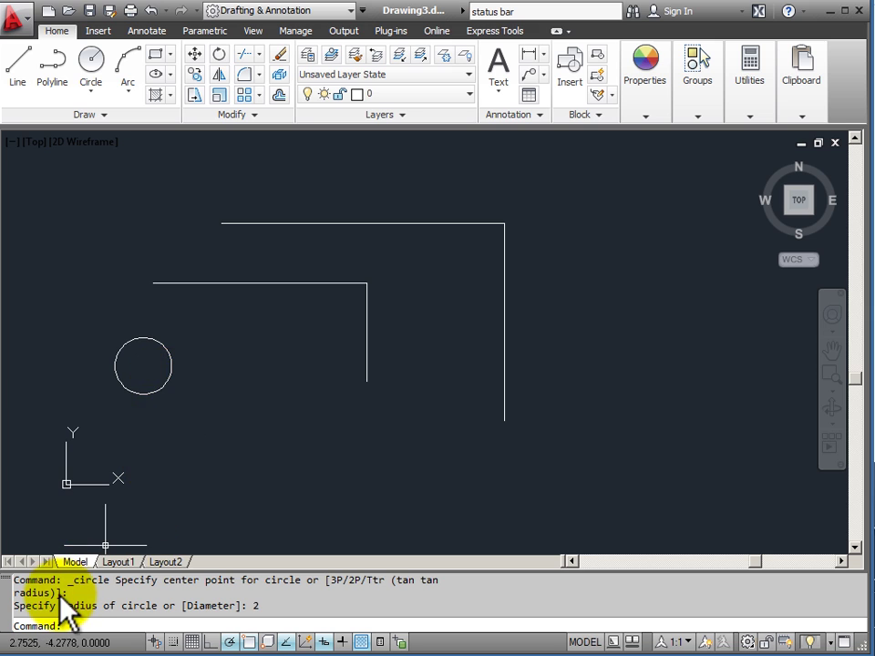
pyautogui.click(85, 68)
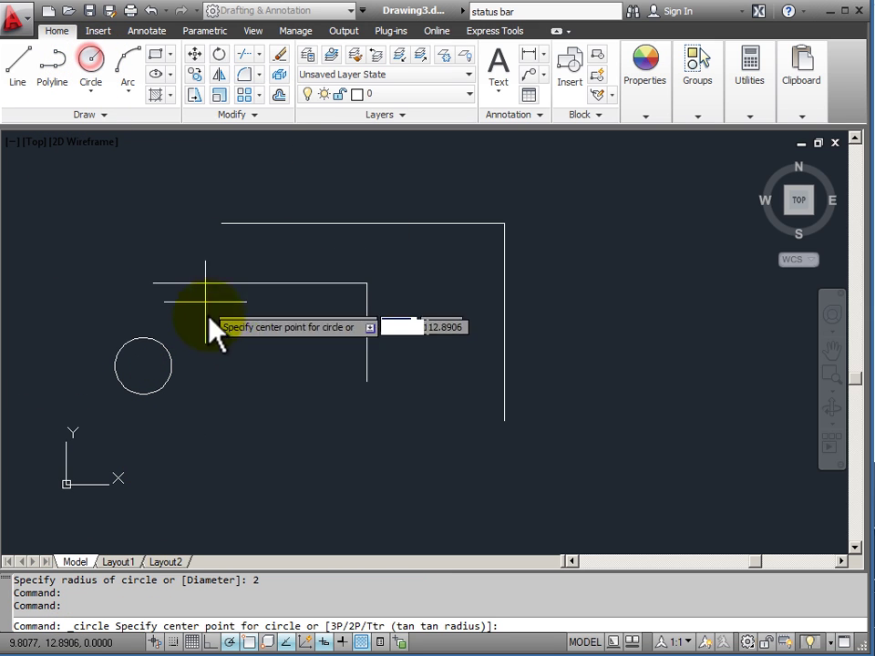
pyautogui.click(263, 365)
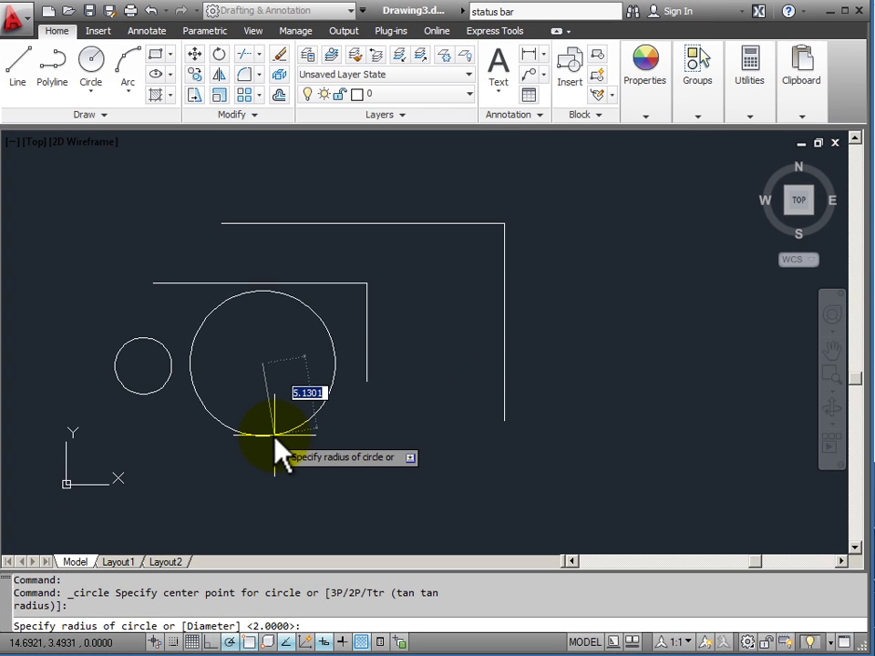
pyautogui.press('Return')
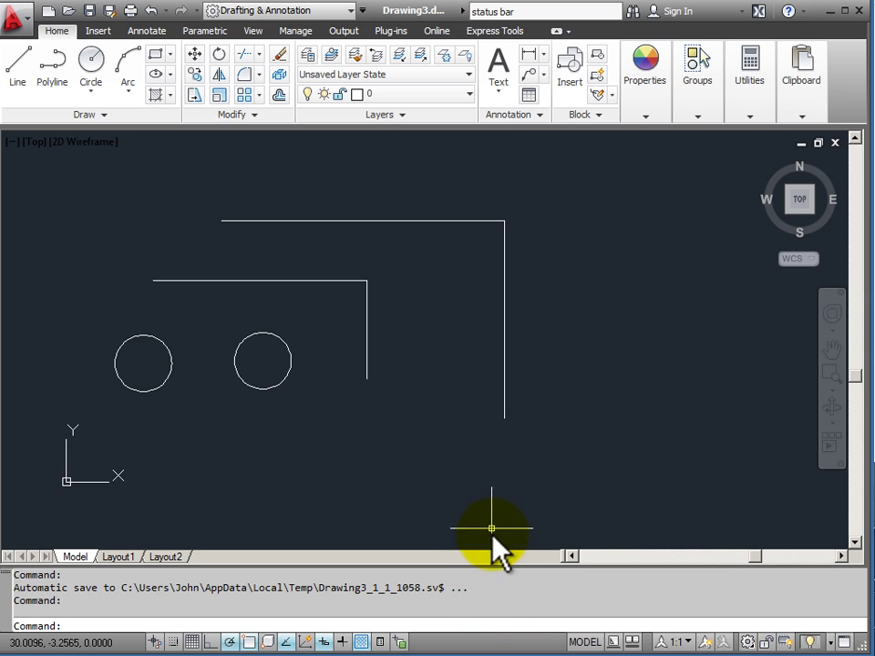
pyautogui.moveTo(493, 565); pyautogui.dragTo(487, 490)
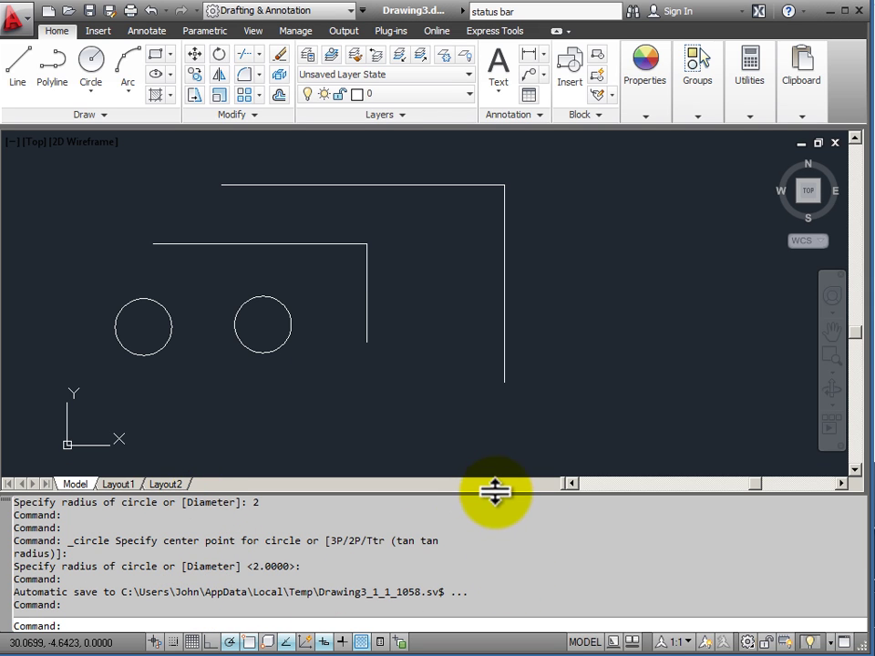
pyautogui.moveTo(494, 494); pyautogui.dragTo(491, 569)
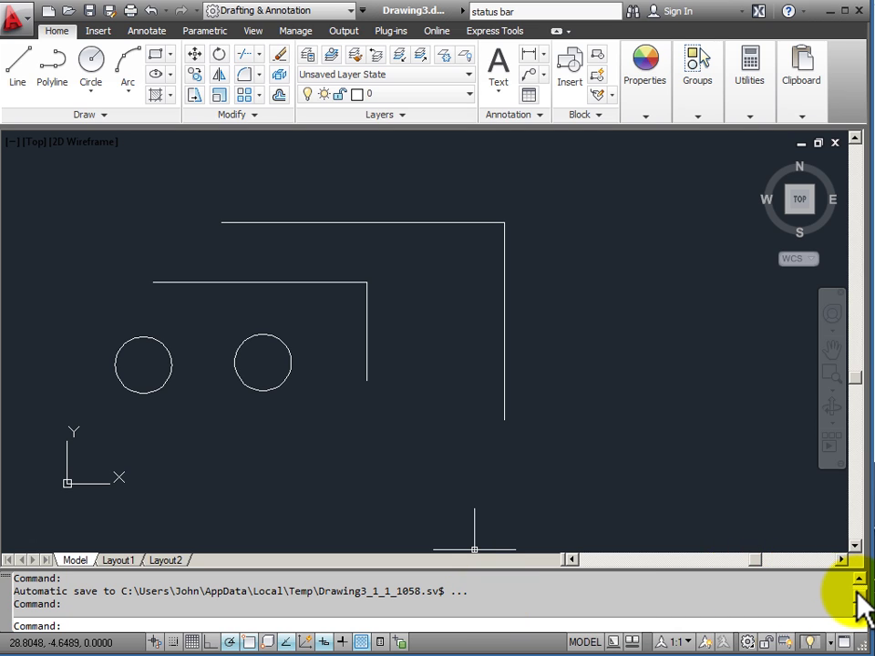
pyautogui.click(861, 600)
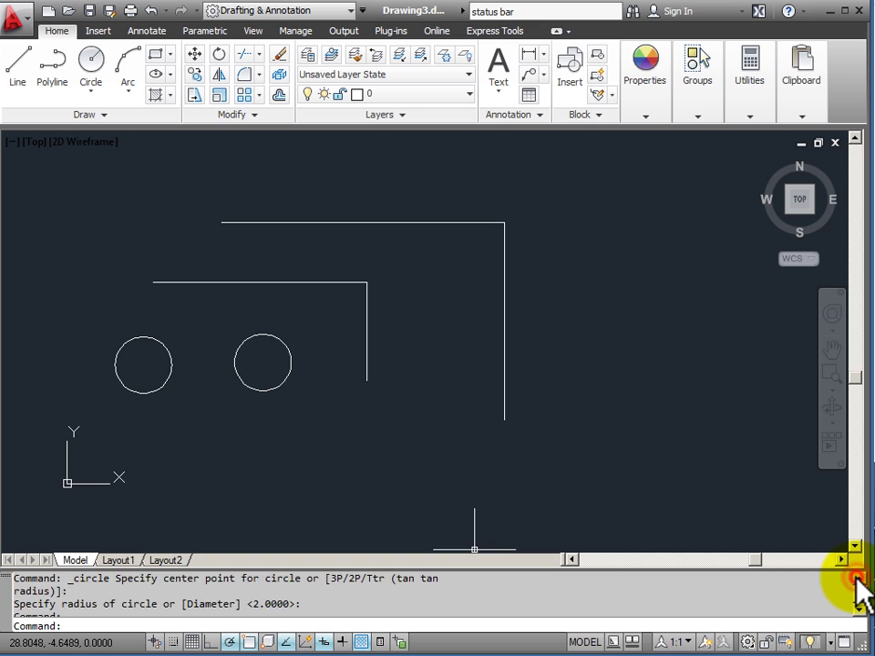
pyautogui.click(857, 580)
pyautogui.click(860, 607)
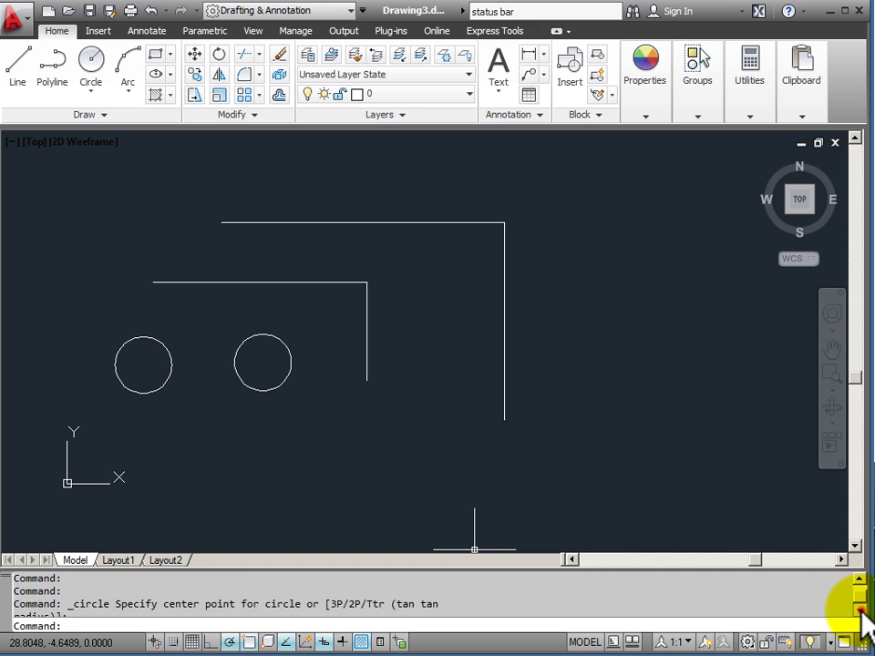
pyautogui.click(860, 607)
pyautogui.click(859, 607)
pyautogui.click(860, 607)
pyautogui.click(859, 607)
pyautogui.click(860, 607)
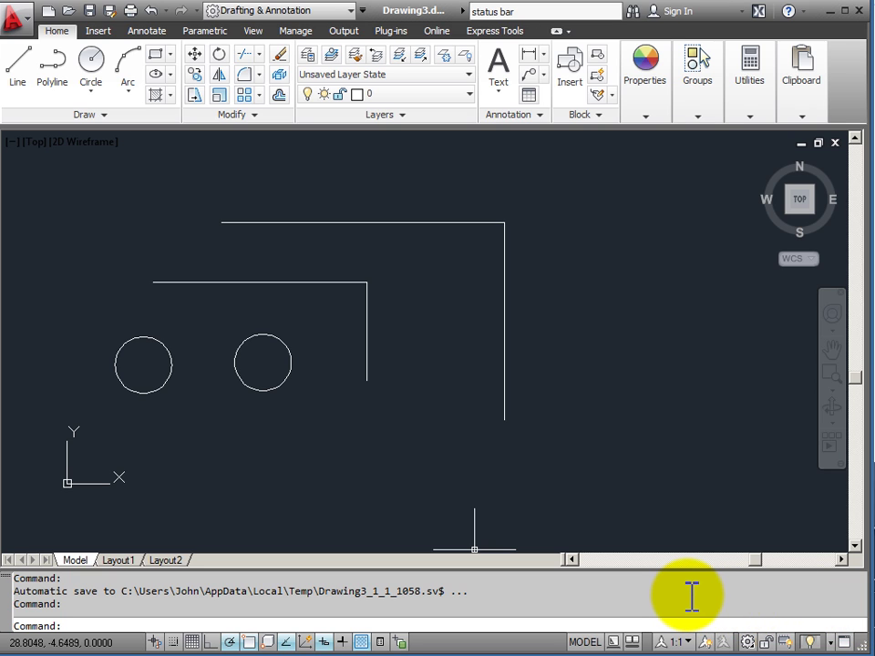
# Open the AutoCAD Text Window with F2 and scroll up through the command history
pyautogui.press('F2')
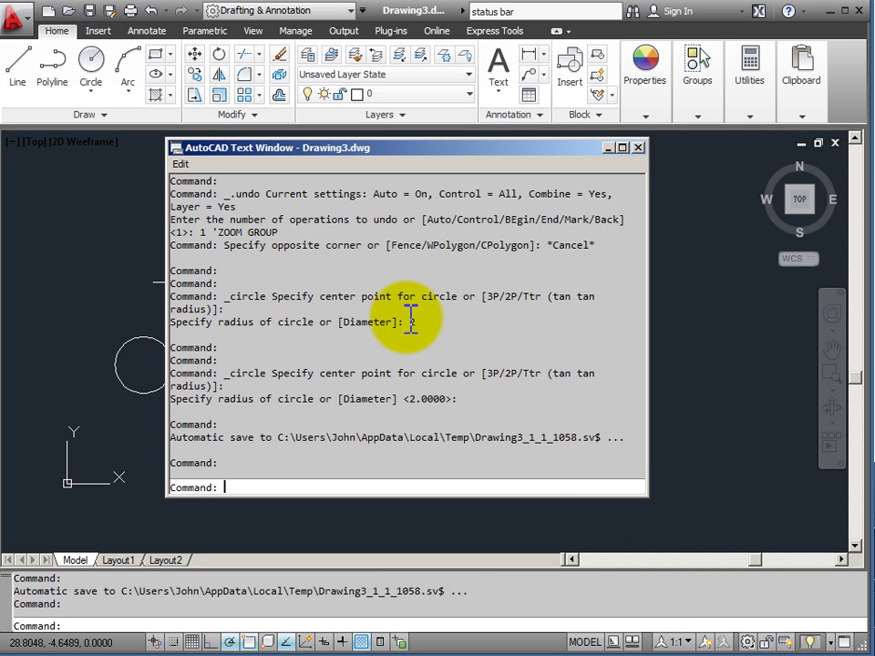
pyautogui.scroll(4, 482, 287)
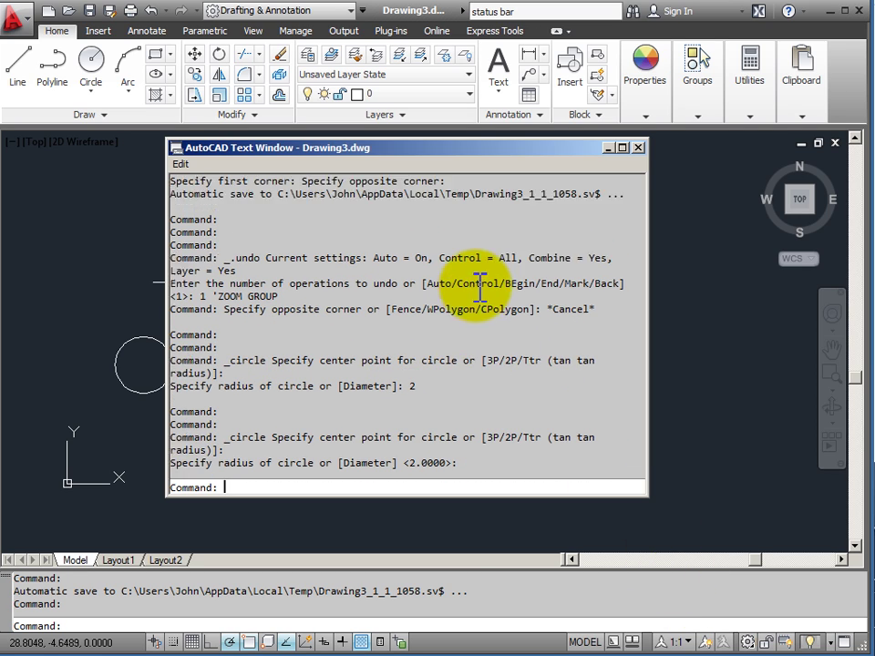
pyautogui.scroll(6, 484, 292)
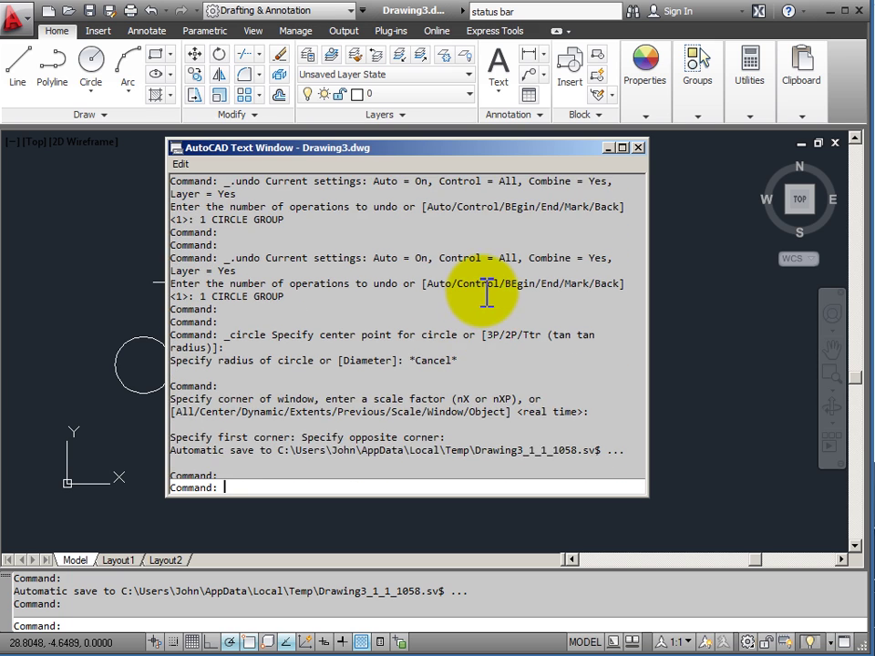